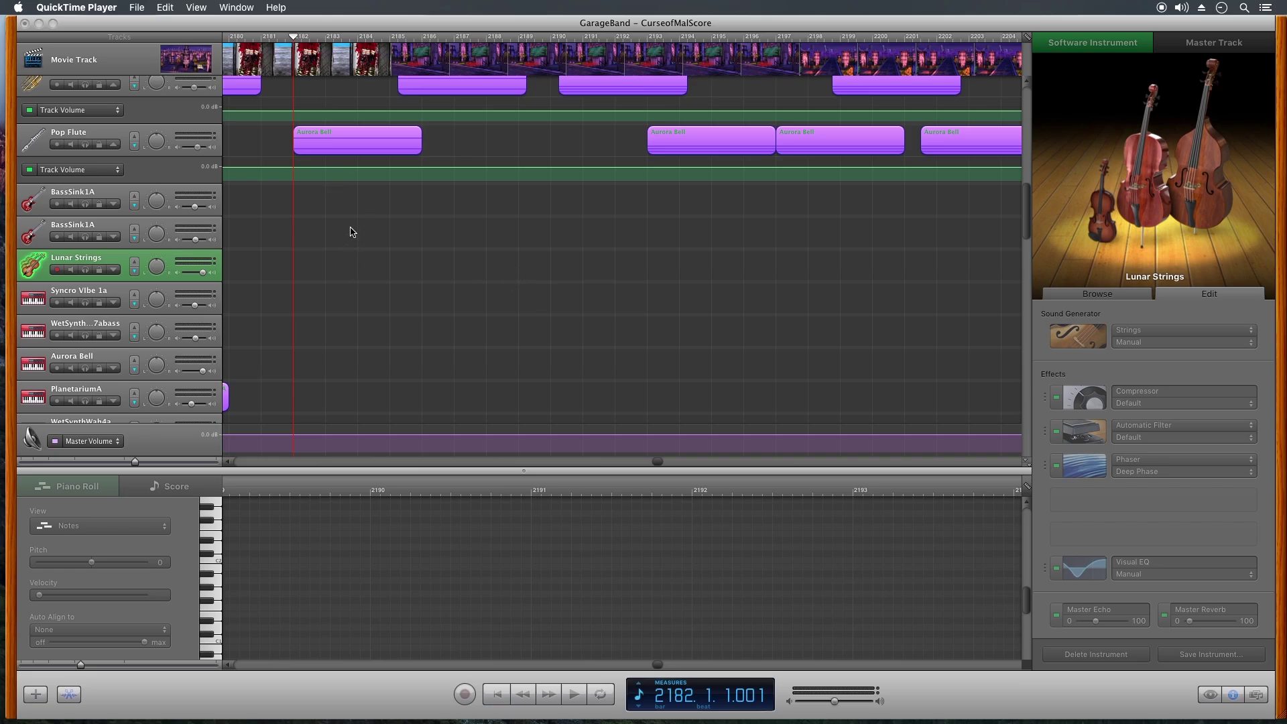
# Bring the CurseofMalScore GarageBand window to the front over QuickTime Player
pyautogui.click(294, 38)
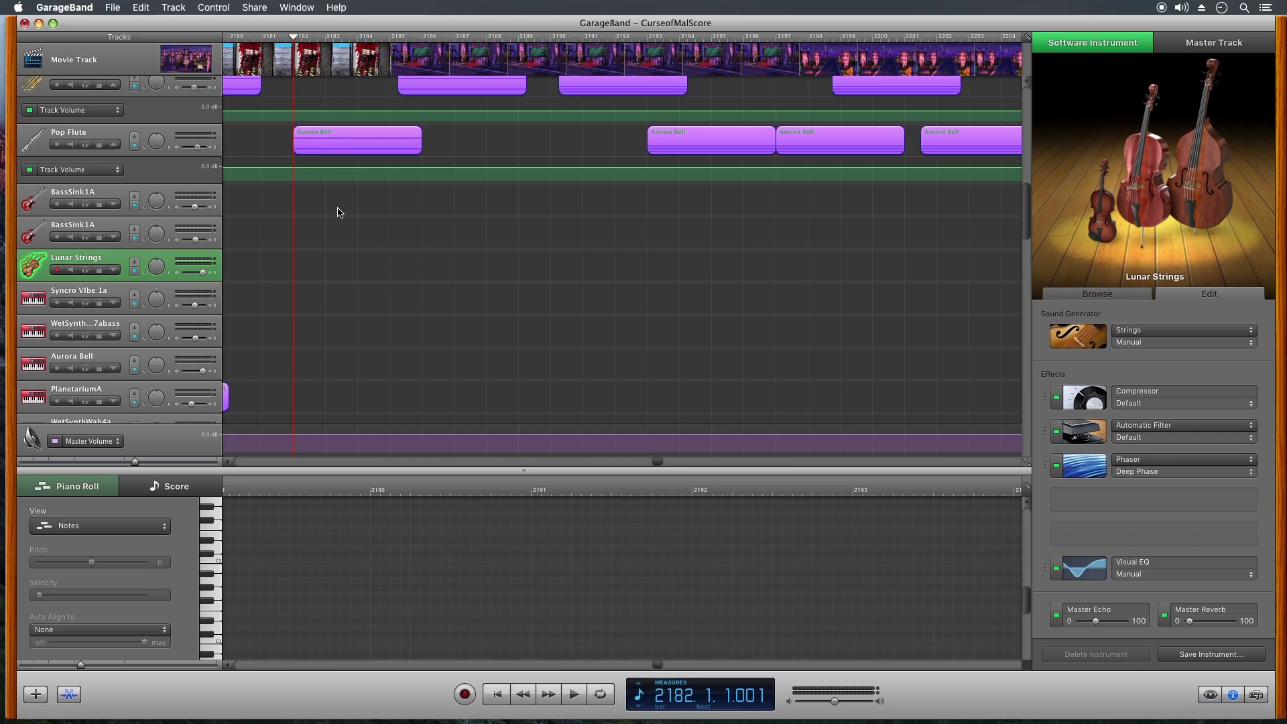
# Play the score from measure 2182, stopping around measure 2192
pyautogui.press('space')
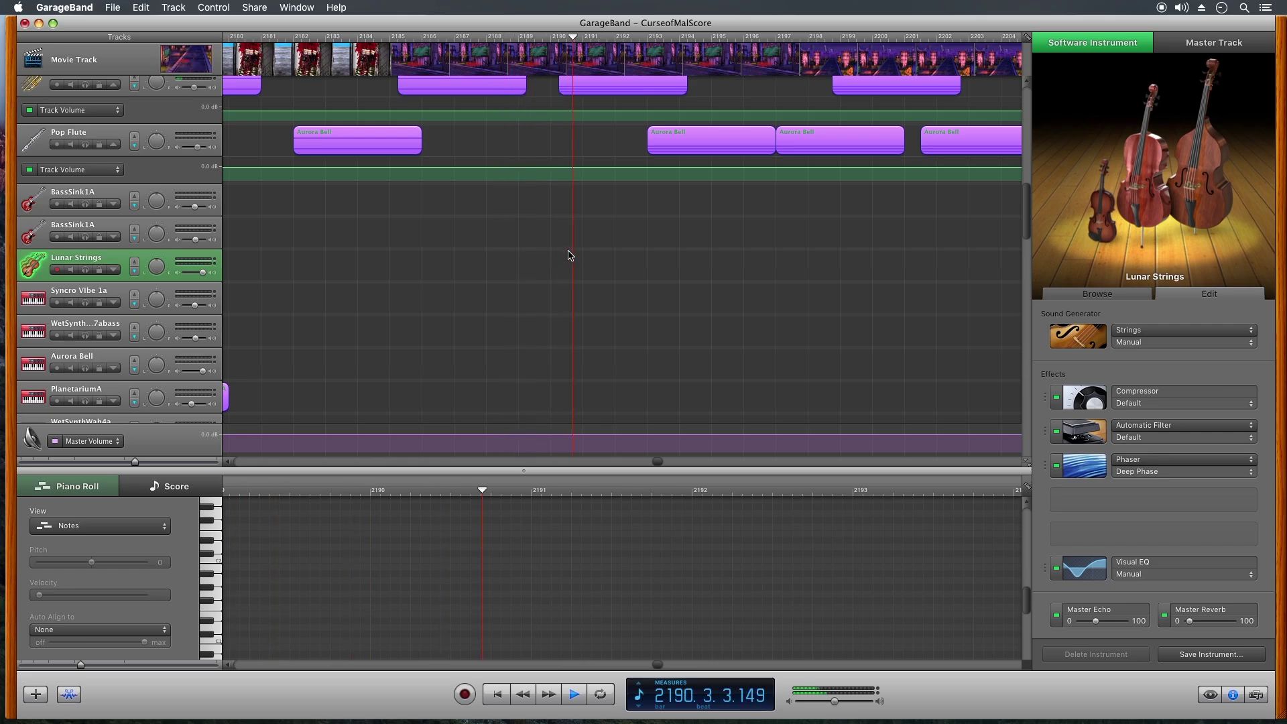
pyautogui.press('space')
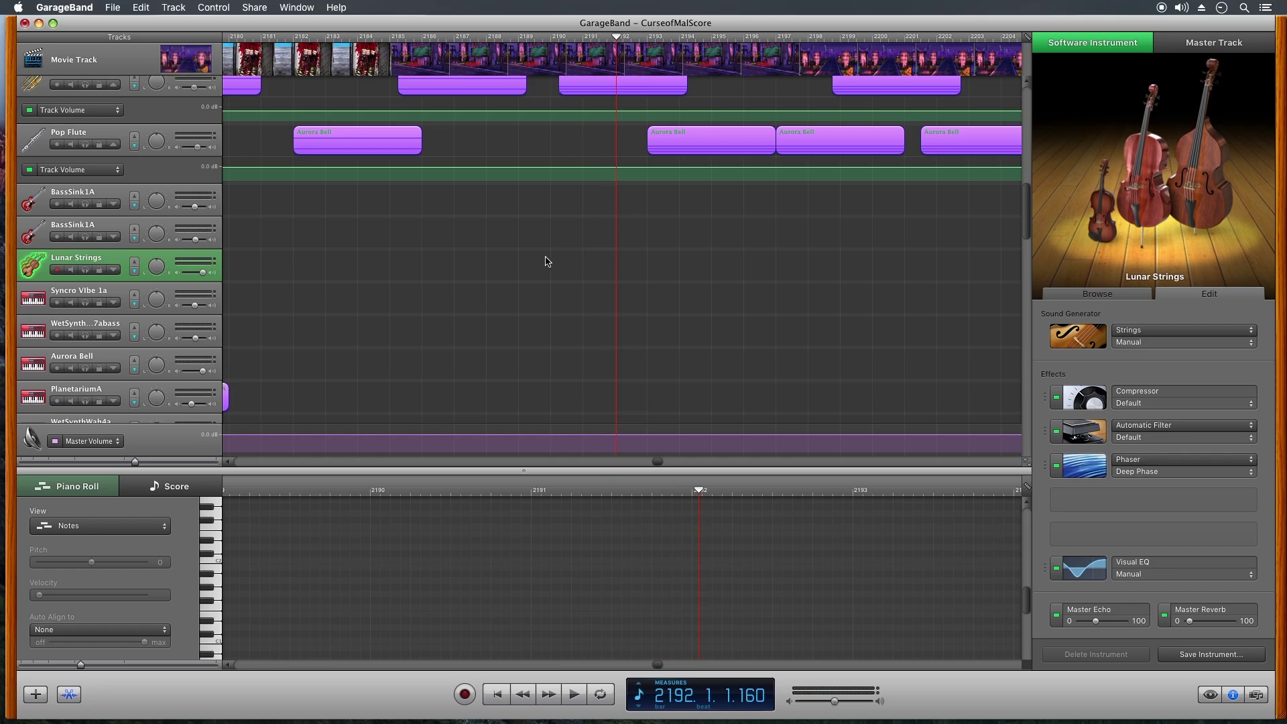